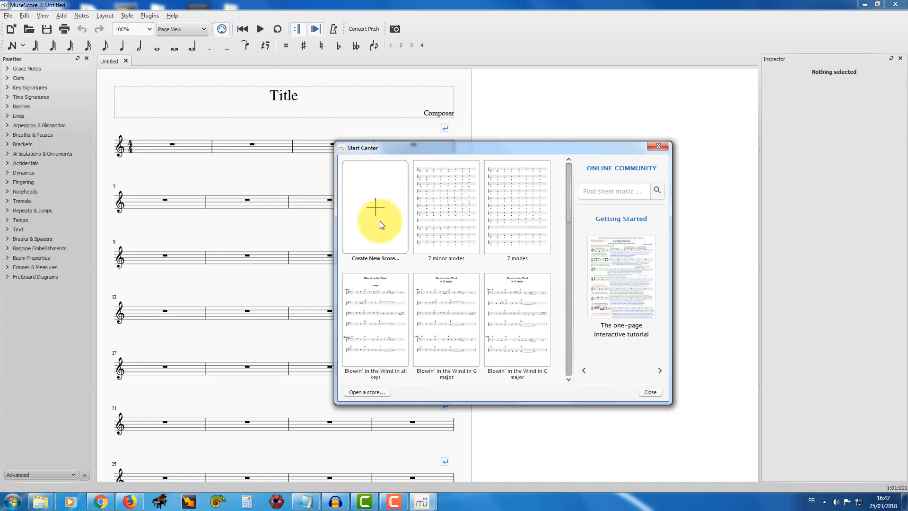
Start a new score titled "New song", enter the composer's name, leave the other information blank and continue to the templates
{"action": "left_click", "coordinate": [376, 220]}
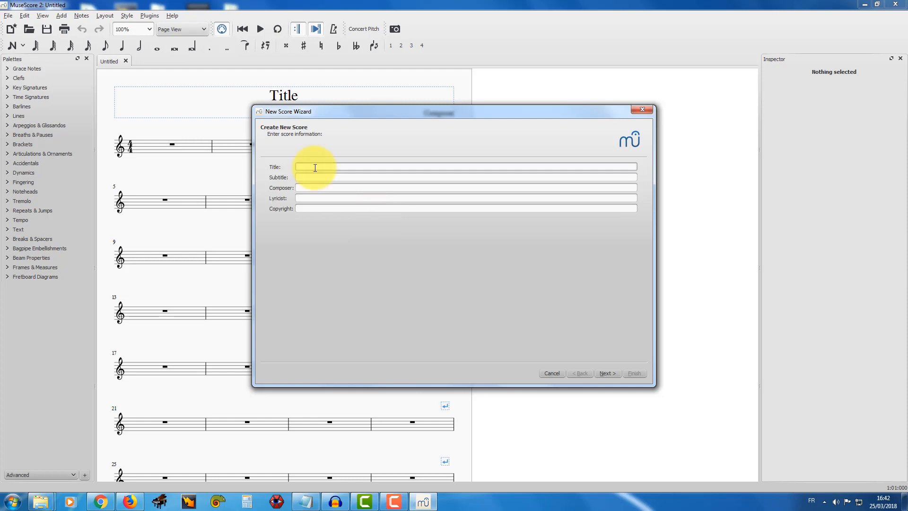
{"action": "type", "text": "ew song"}
{"action": "left_click", "coordinate": [305, 176]}
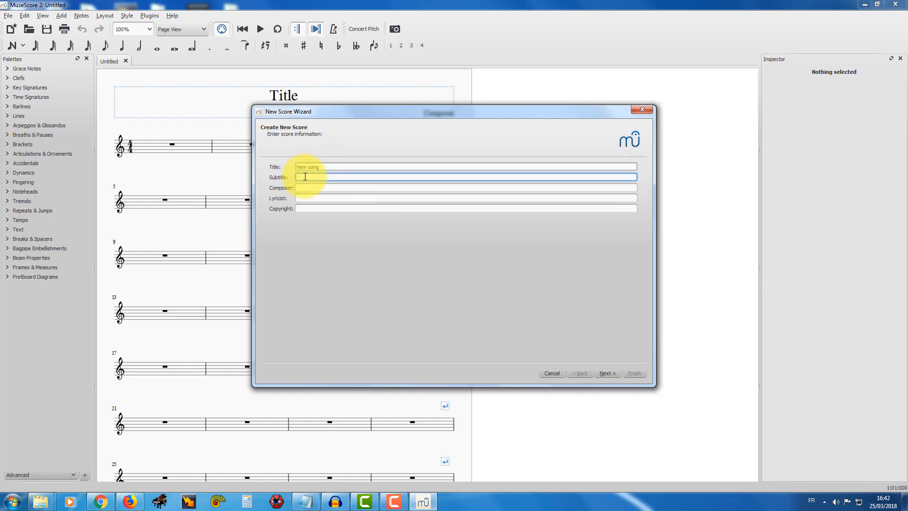
{"action": "left_click", "coordinate": [307, 185]}
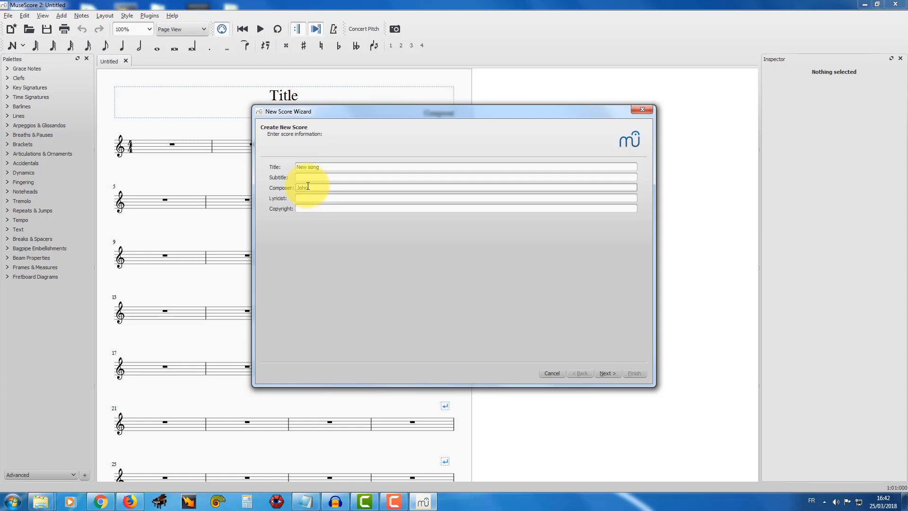
{"action": "left_click", "coordinate": [308, 197]}
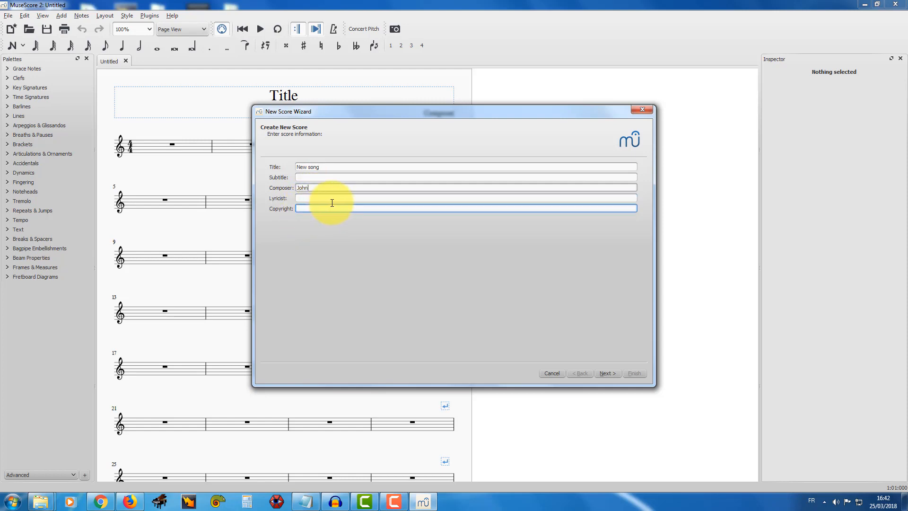
{"action": "left_click", "coordinate": [604, 373]}
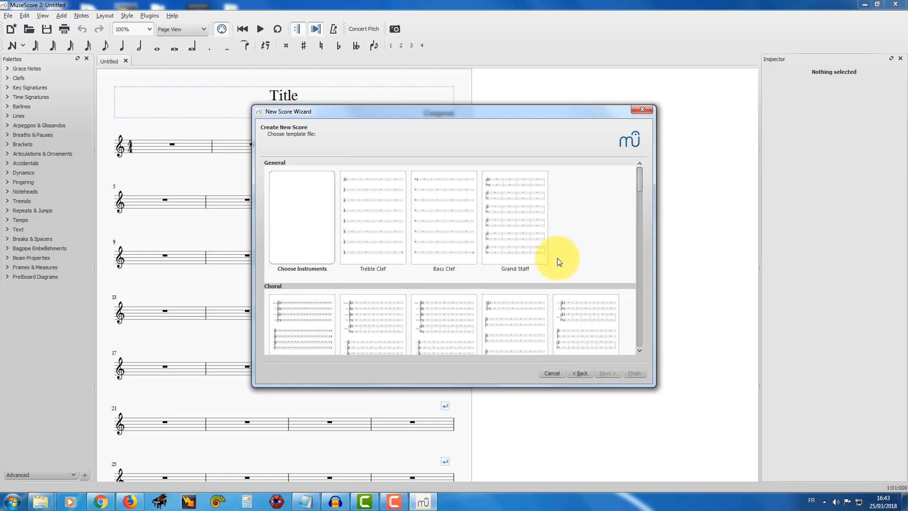
Finish creating the score with no sharps or flats in the key signature, 4/4 time and 32 measures
{"action": "scroll", "coordinate": [520, 260], "scroll_direction": "down", "scroll_amount": 3}
{"action": "scroll", "coordinate": [518, 258], "scroll_direction": "down", "scroll_amount": 10}
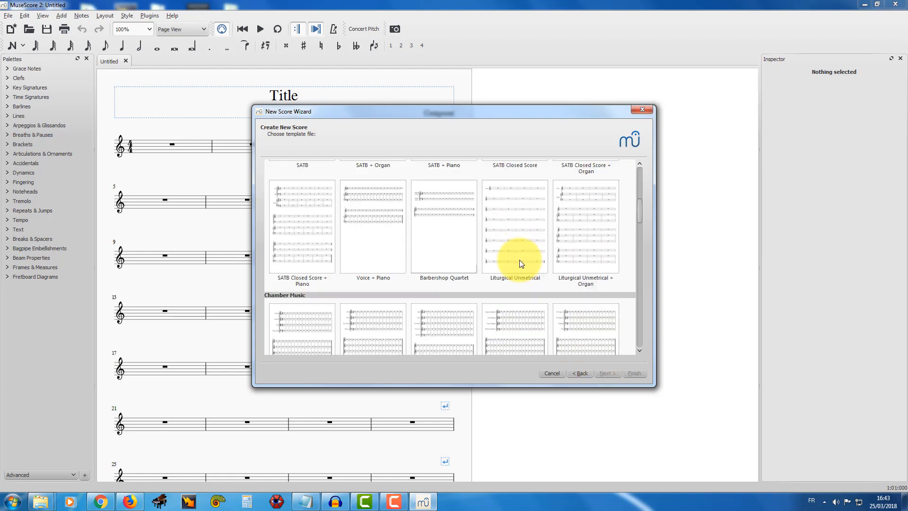
{"action": "scroll", "coordinate": [519, 260], "scroll_direction": "down", "scroll_amount": 10}
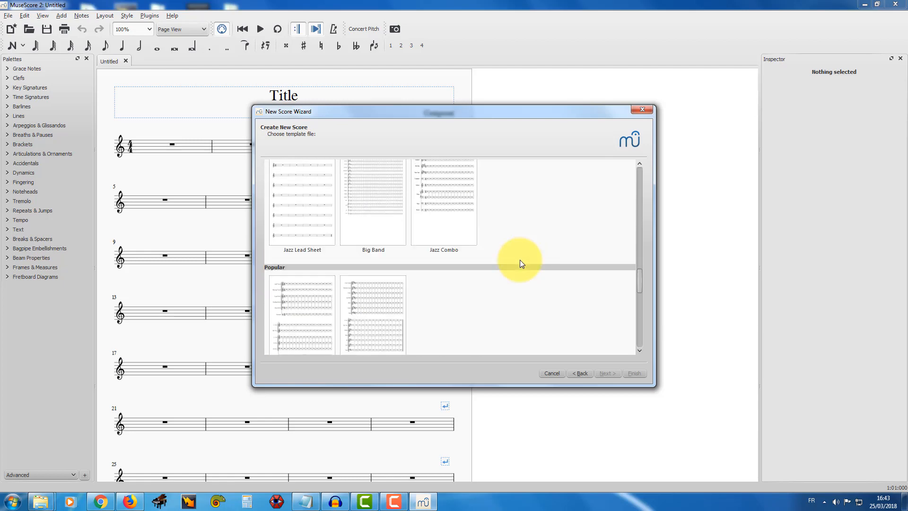
{"action": "scroll", "coordinate": [520, 260], "scroll_direction": "down", "scroll_amount": 2}
{"action": "scroll", "coordinate": [521, 260], "scroll_direction": "up", "scroll_amount": 10}
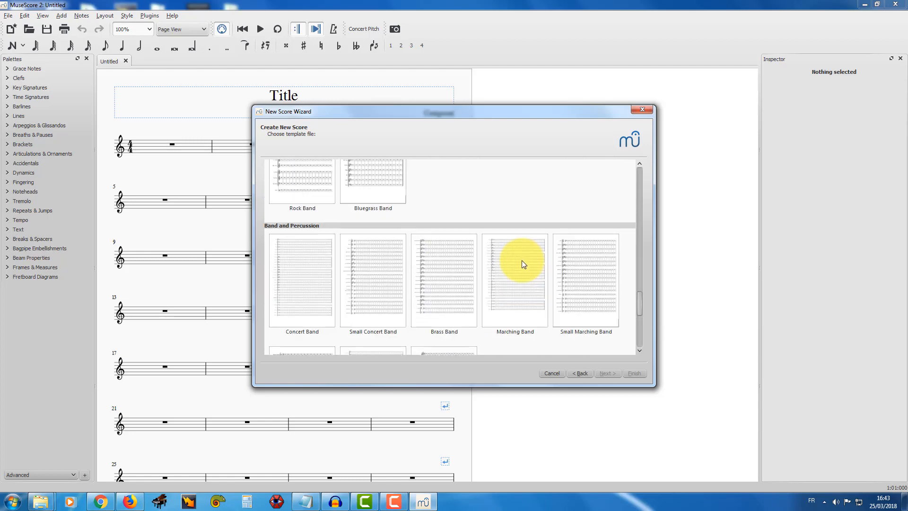
{"action": "scroll", "coordinate": [522, 260], "scroll_direction": "up", "scroll_amount": 6}
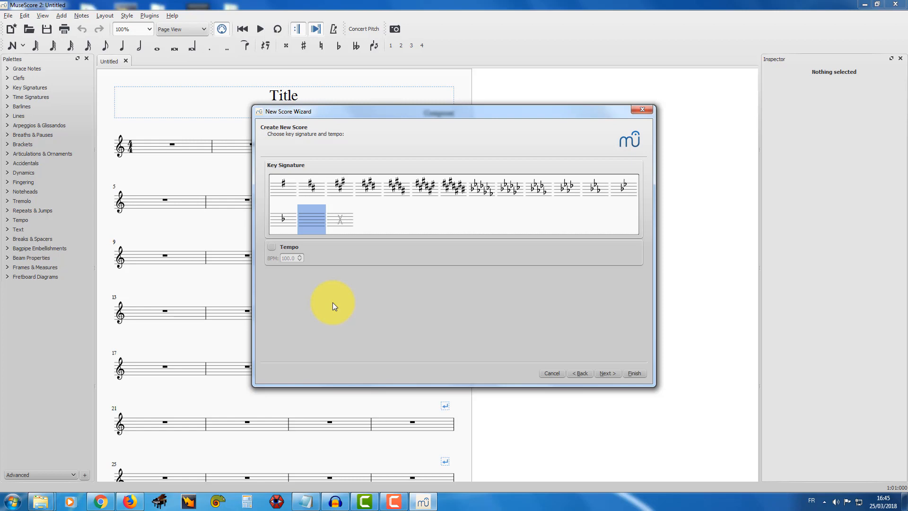
{"action": "left_click", "coordinate": [609, 373]}
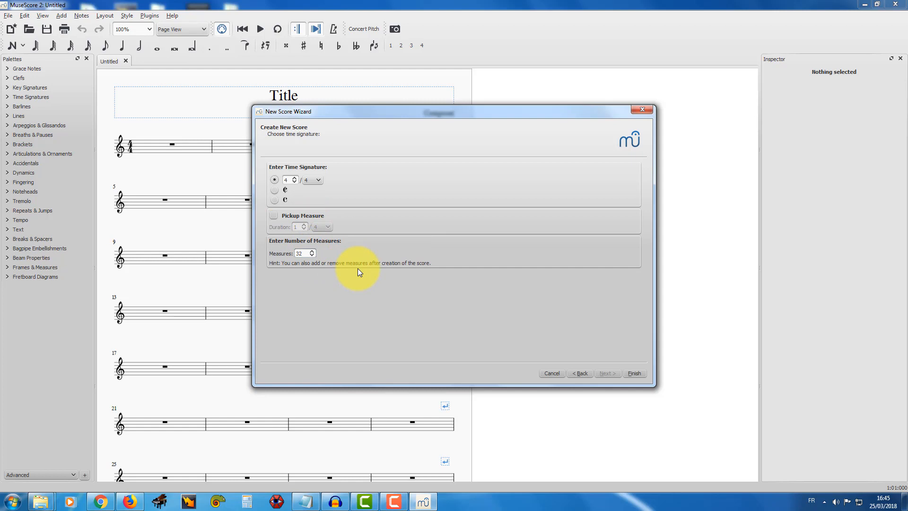
{"action": "left_click", "coordinate": [636, 373]}
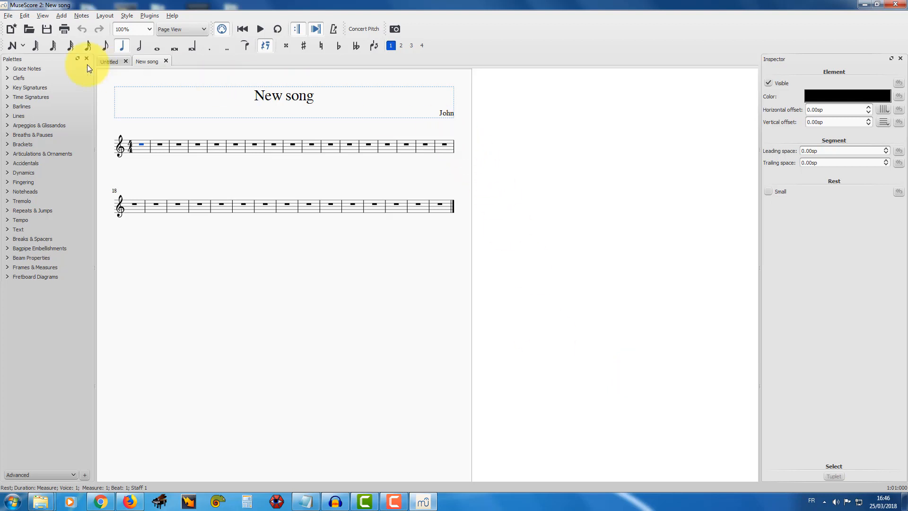
Turn on note input and enter eighth notes C4 and D4 at the start of measure 1
{"action": "left_click", "coordinate": [81, 16]}
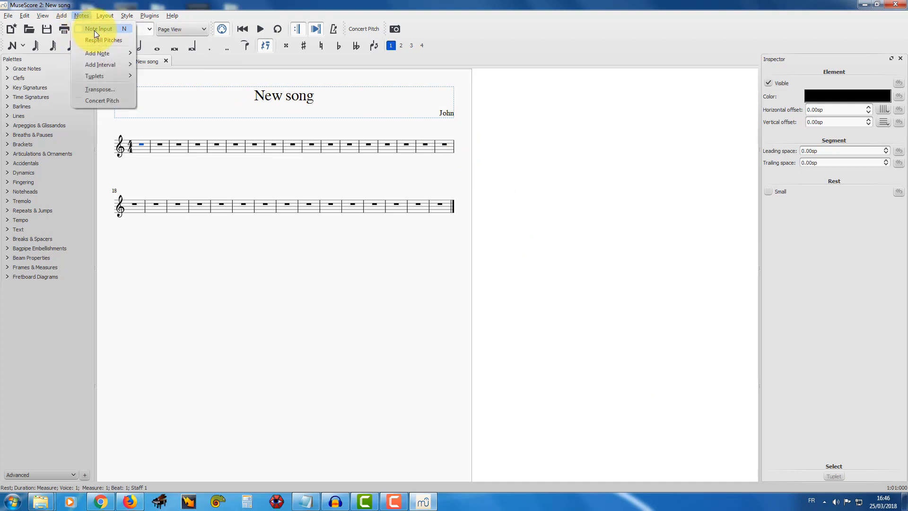
{"action": "left_click", "coordinate": [283, 296]}
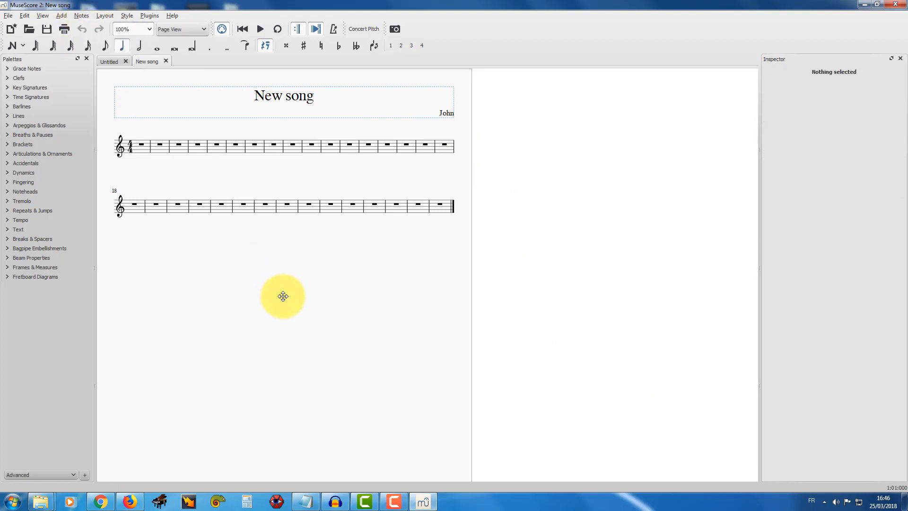
{"action": "left_click", "coordinate": [10, 45]}
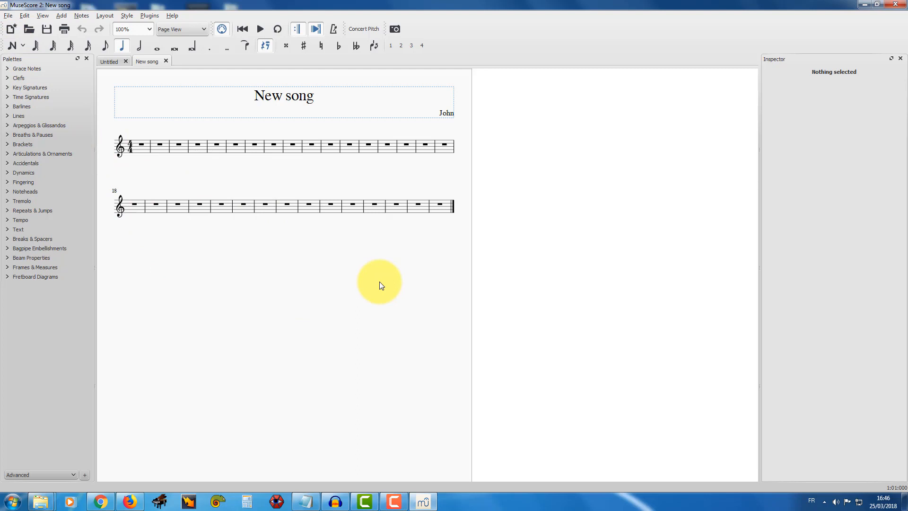
{"action": "key", "text": "n"}
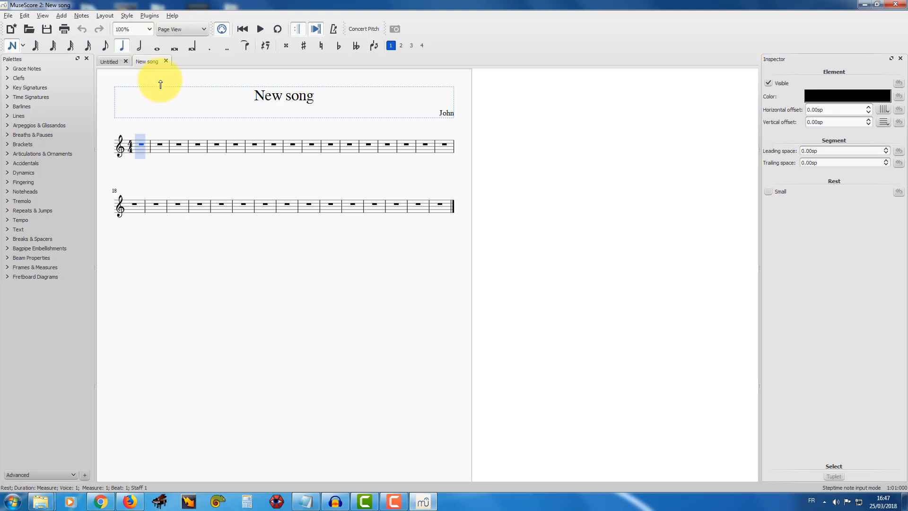
{"action": "left_click", "coordinate": [105, 46]}
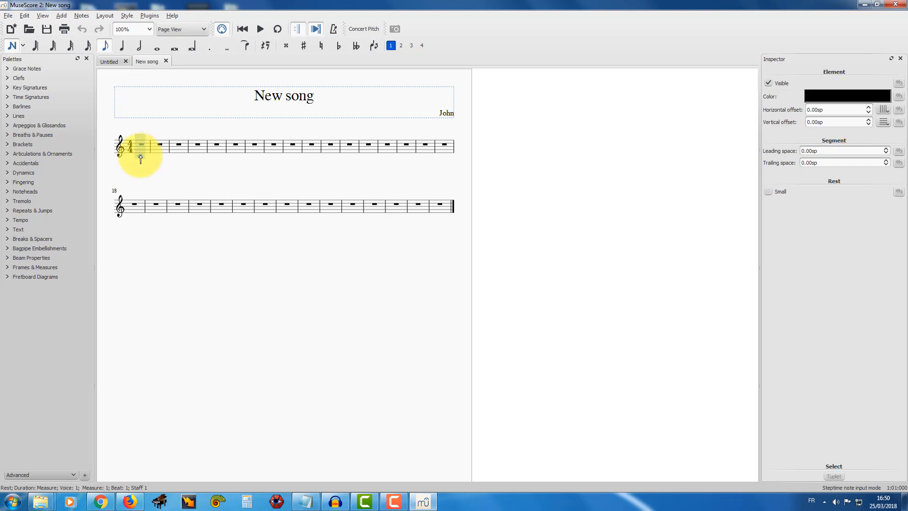
{"action": "left_click", "coordinate": [141, 159]}
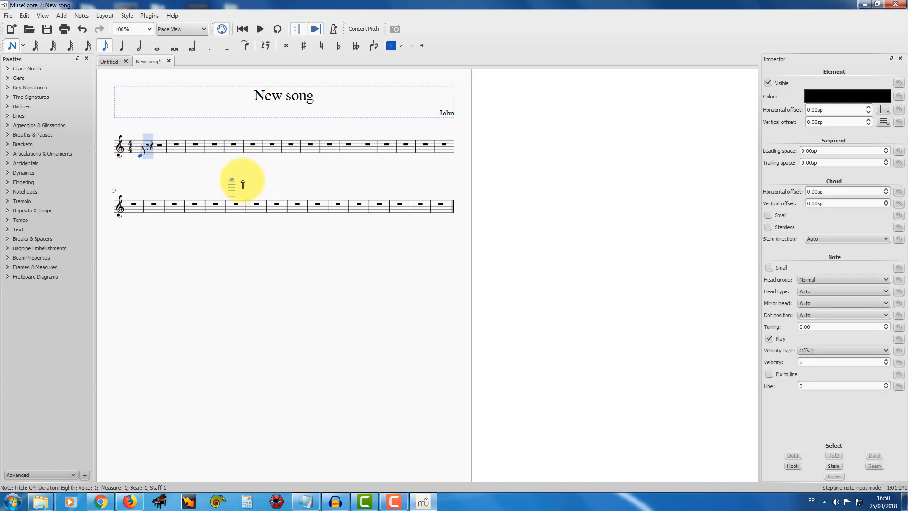
{"action": "left_click", "coordinate": [147, 156]}
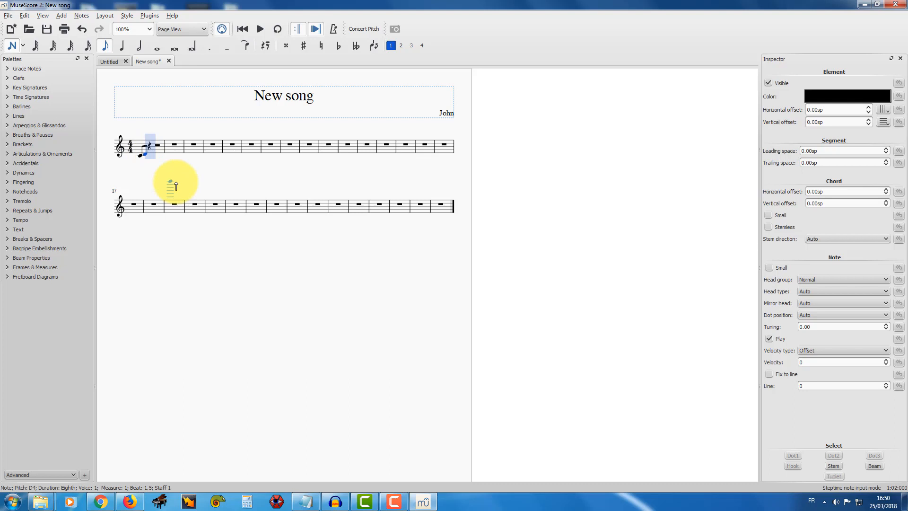
Fill the rest of measure 1 with quarter notes E4, F4 and G4
{"action": "left_click", "coordinate": [122, 46]}
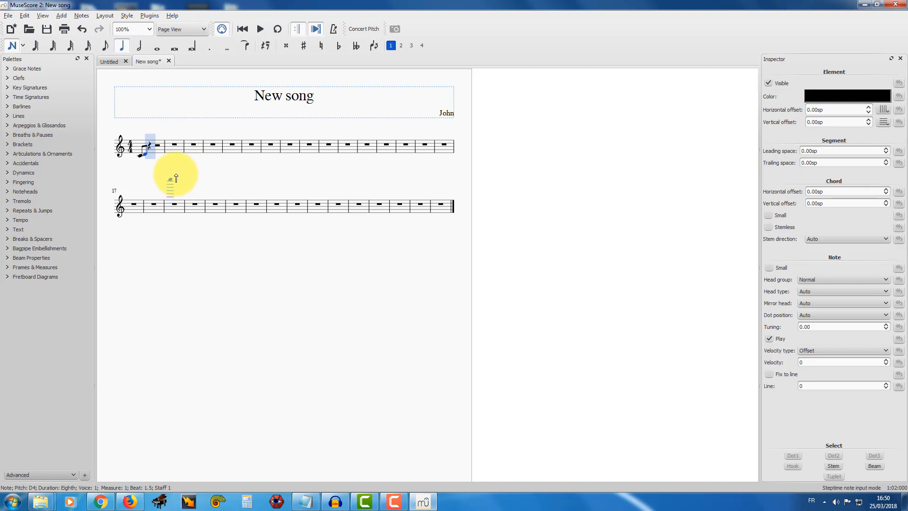
{"action": "left_click", "coordinate": [151, 154]}
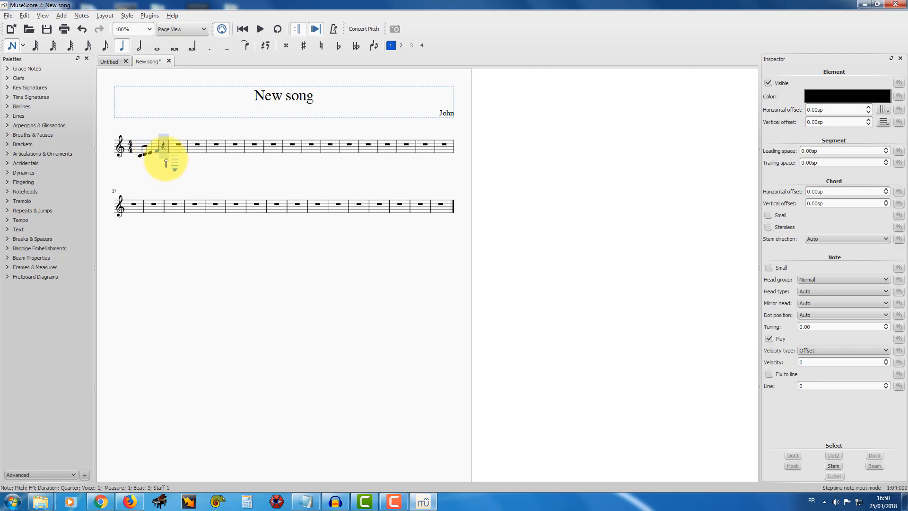
{"action": "left_click", "coordinate": [165, 151]}
{"action": "left_click", "coordinate": [165, 150]}
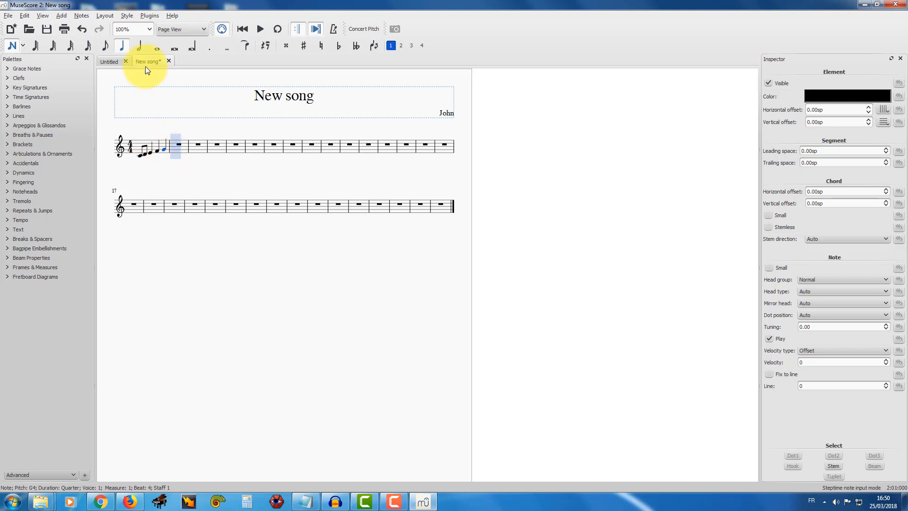
Fill measure 2 with a half note E4 followed by quarter notes F4 and G4
{"action": "left_click", "coordinate": [139, 46]}
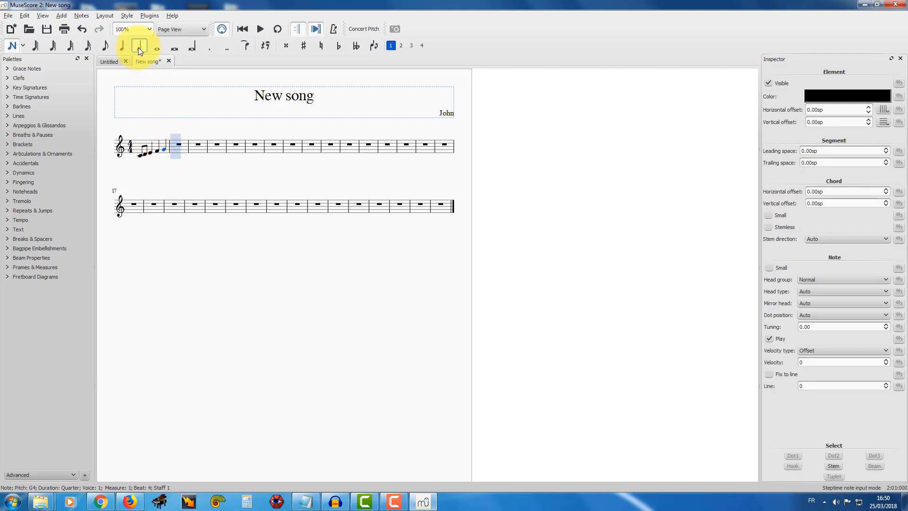
{"action": "left_click", "coordinate": [174, 152]}
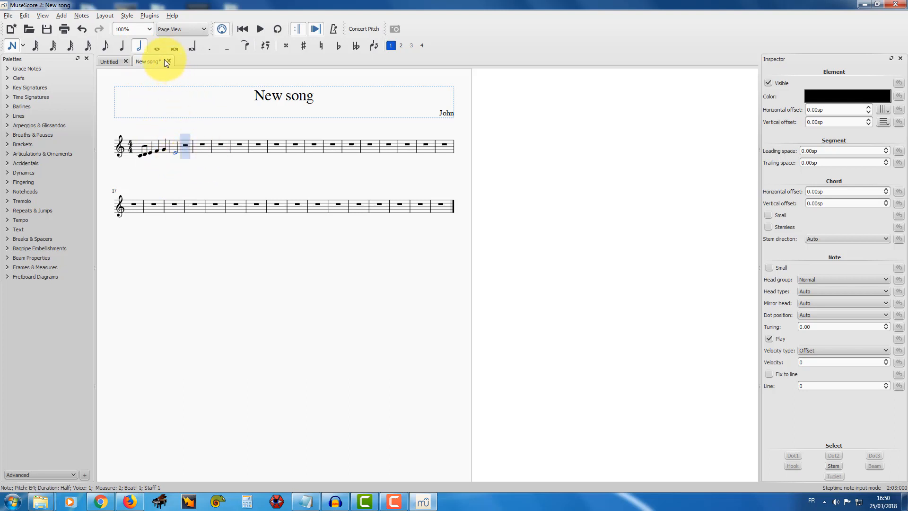
{"action": "left_click", "coordinate": [121, 47]}
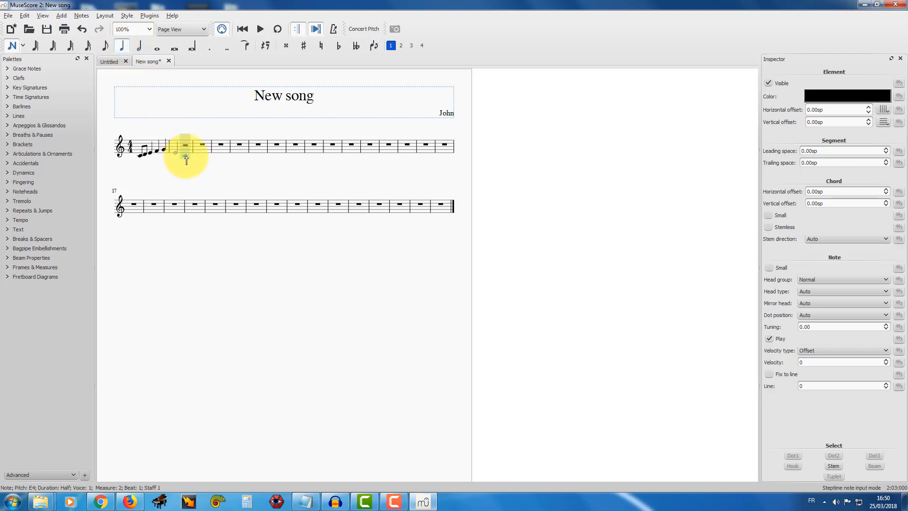
{"action": "left_click", "coordinate": [185, 151]}
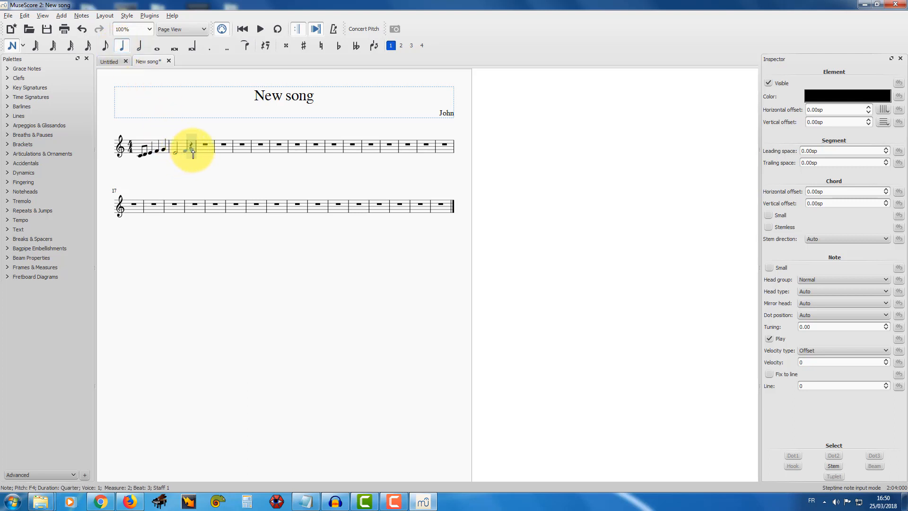
{"action": "left_click", "coordinate": [191, 150]}
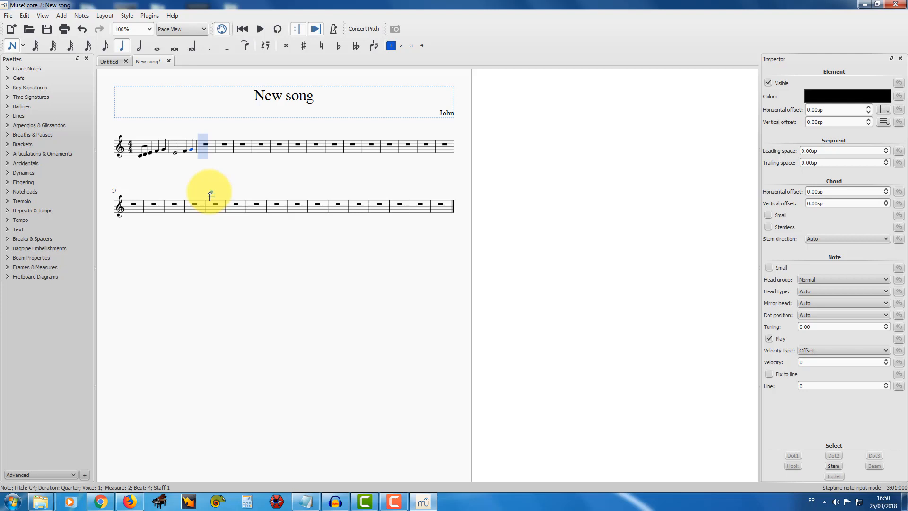
Enter a quarter rest and an eighth rest at the start of measure 3
{"action": "left_click", "coordinate": [268, 44]}
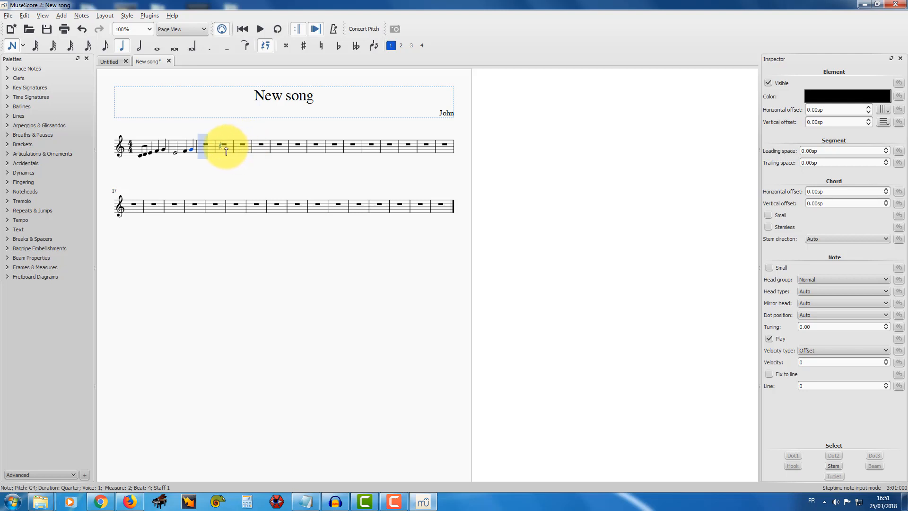
{"action": "key", "text": "0"}
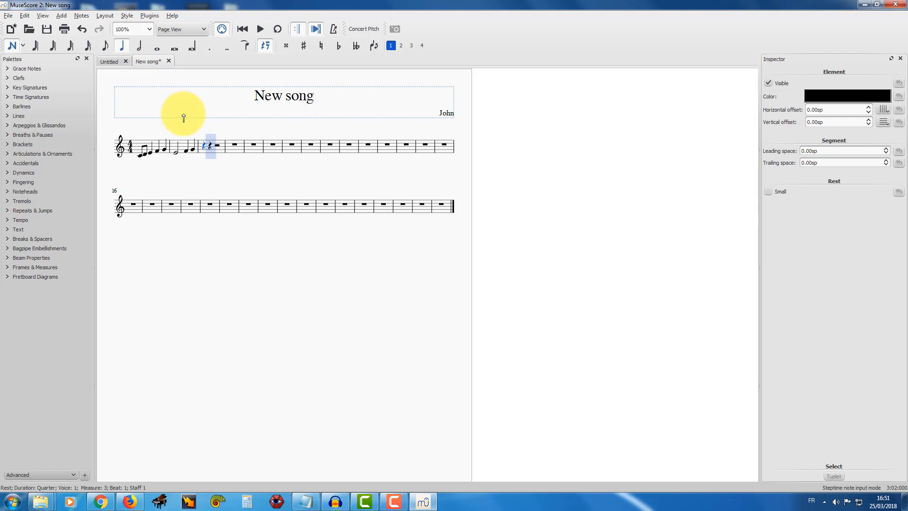
{"action": "left_click", "coordinate": [104, 47]}
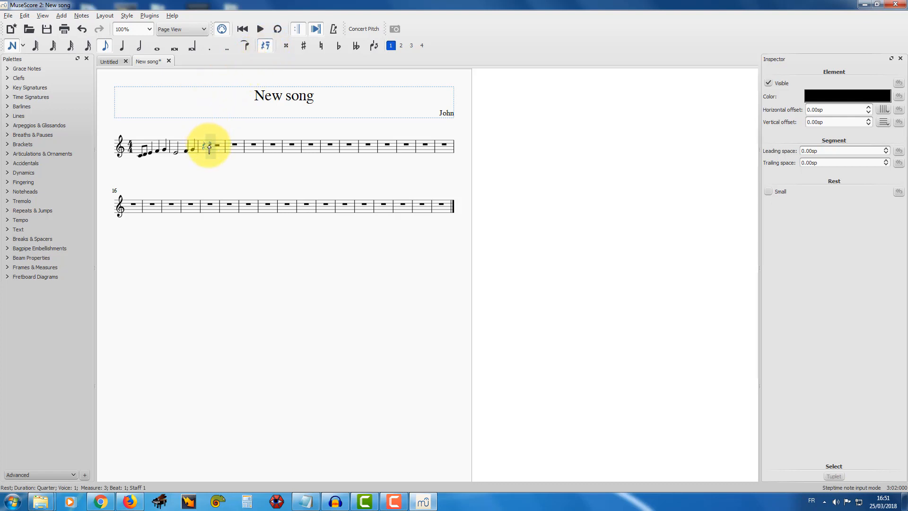
{"action": "key", "text": "0"}
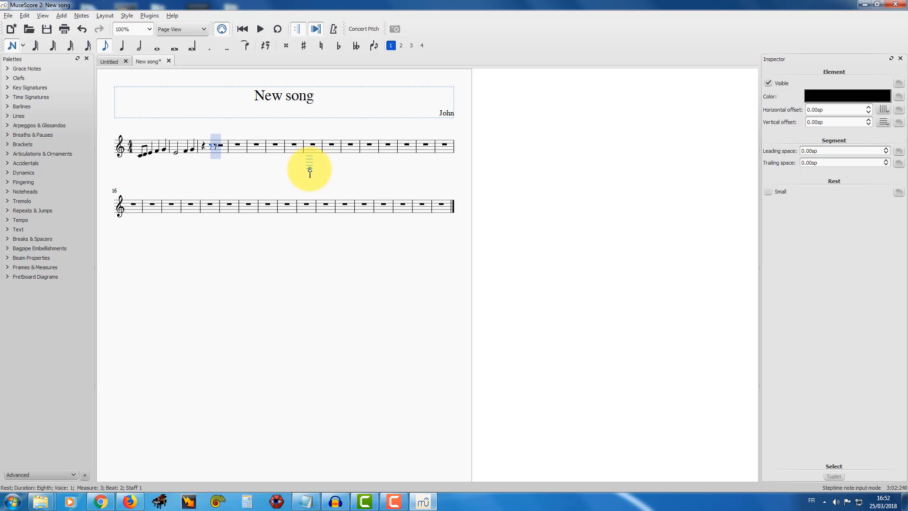
Complete measure 3 with eighth notes E4, F4 and C, raising the C one octave to C5, plus a quarter note D5
{"action": "key", "text": "e"}
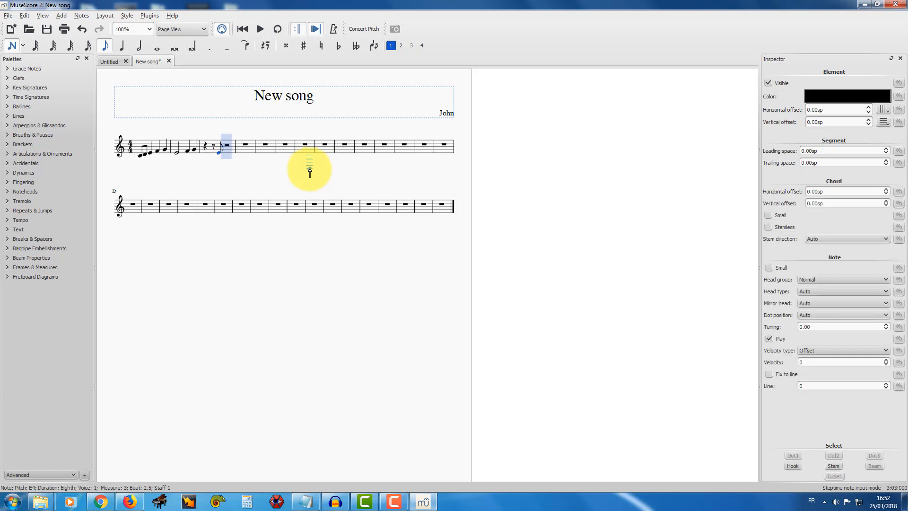
{"action": "key", "text": "f"}
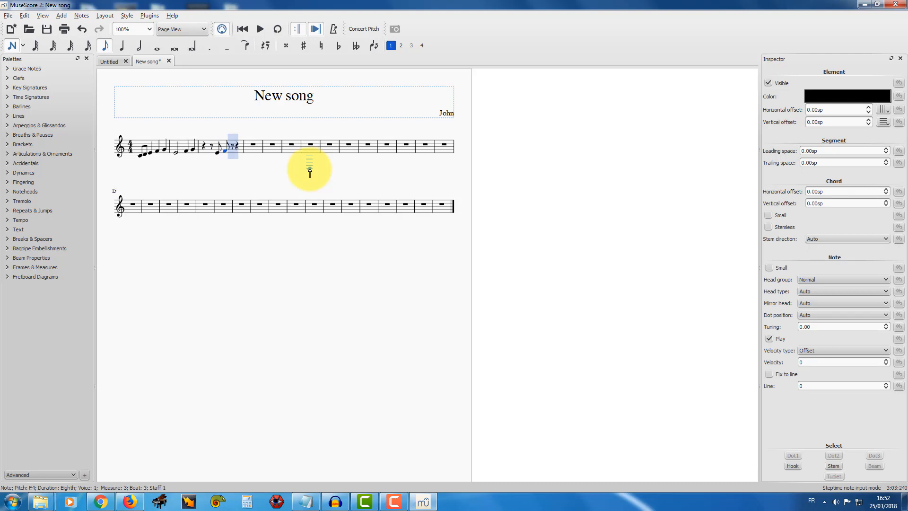
{"action": "key", "text": "c"}
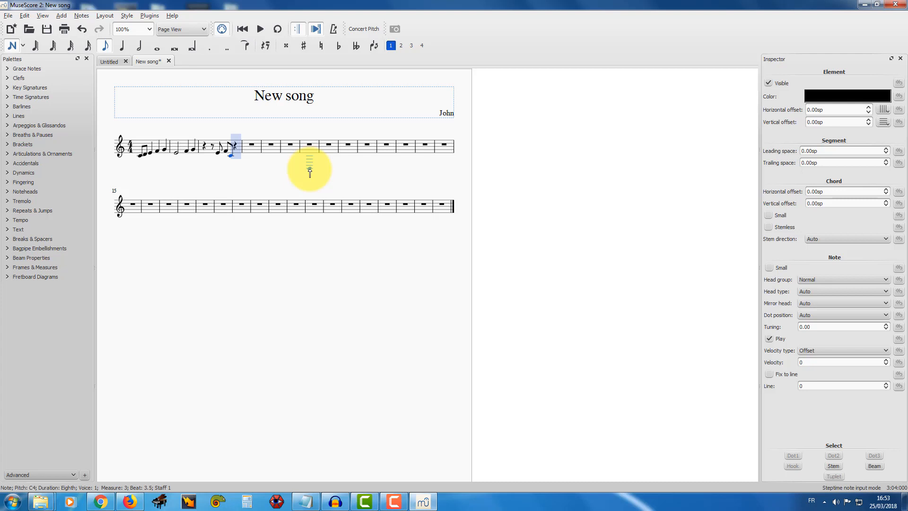
{"action": "key", "text": "ctrl+Up"}
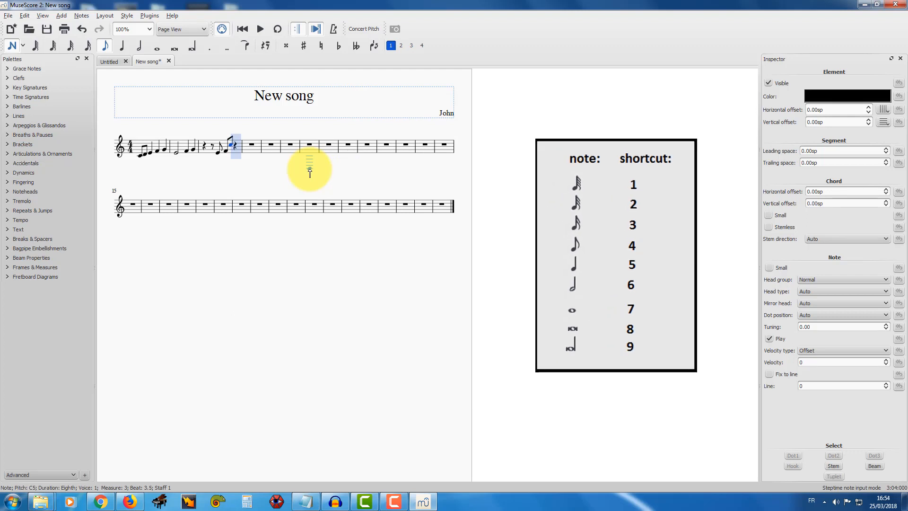
{"action": "key", "text": "5"}
{"action": "key", "text": "d"}
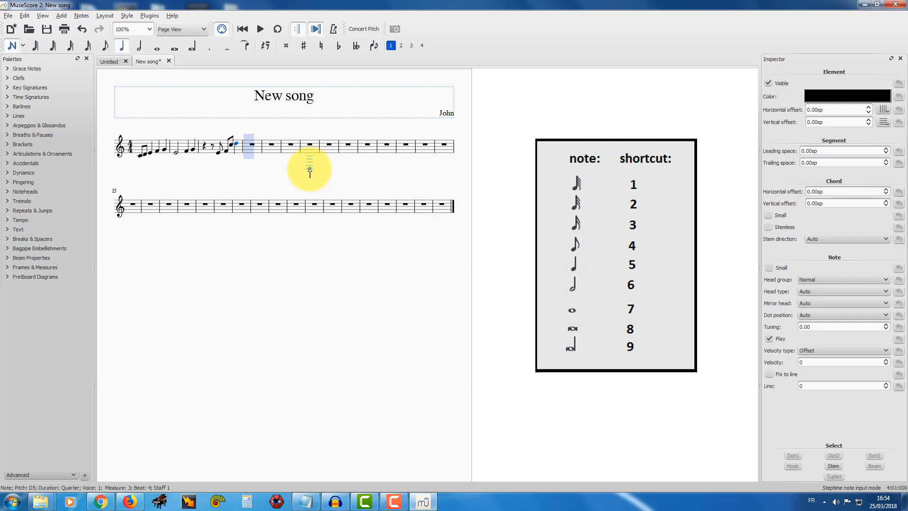
Fill measure 4 with a half note G5, a quarter rest and an eighth note E5, and leave note input
{"action": "key", "text": "6"}
{"action": "key", "text": "g"}
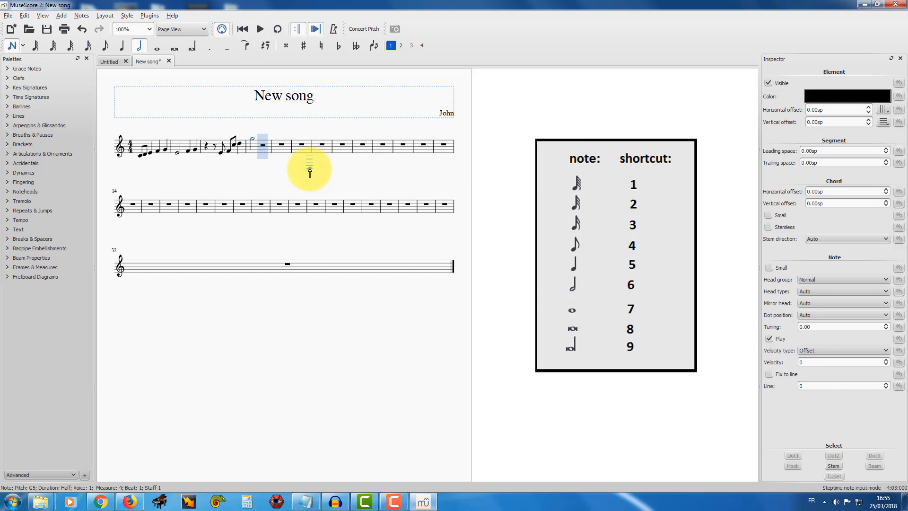
{"action": "key", "text": "ctrl+z"}
{"action": "key", "text": "5"}
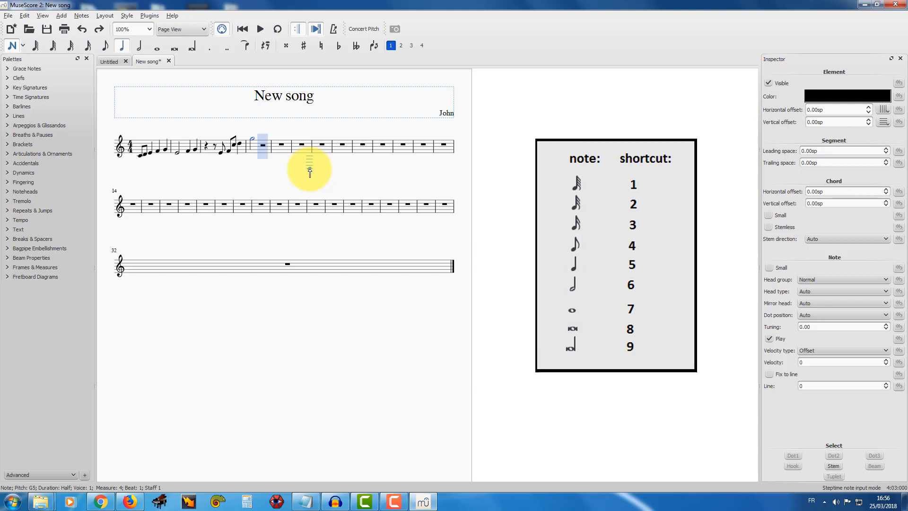
{"action": "key", "text": "0"}
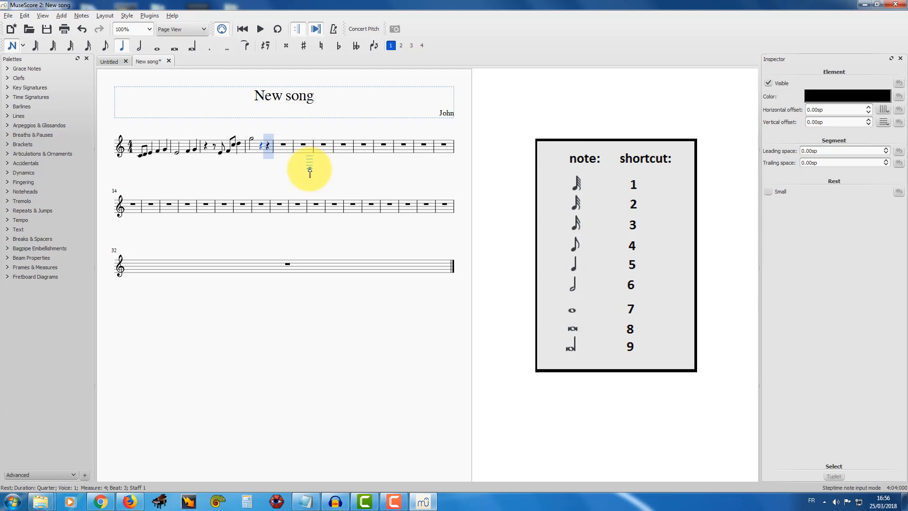
{"action": "key", "text": "4"}
{"action": "key", "text": "e"}
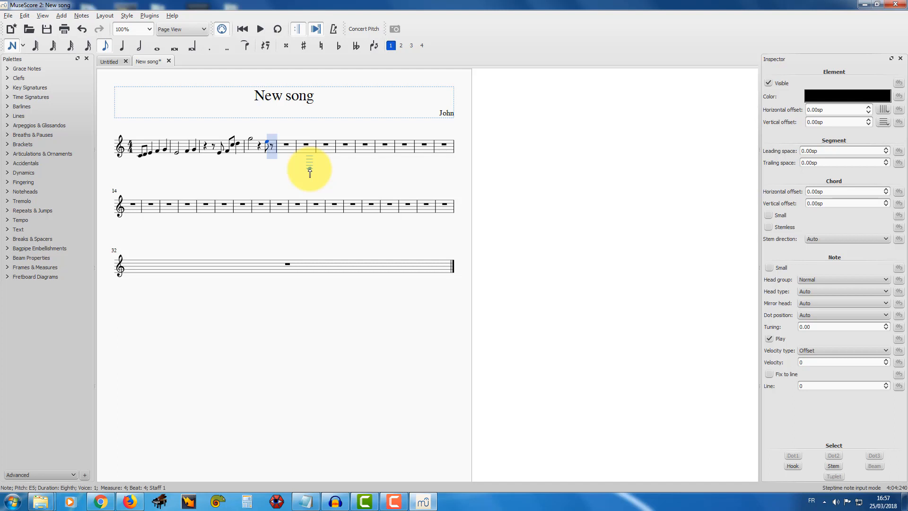
{"action": "left_click", "coordinate": [81, 16]}
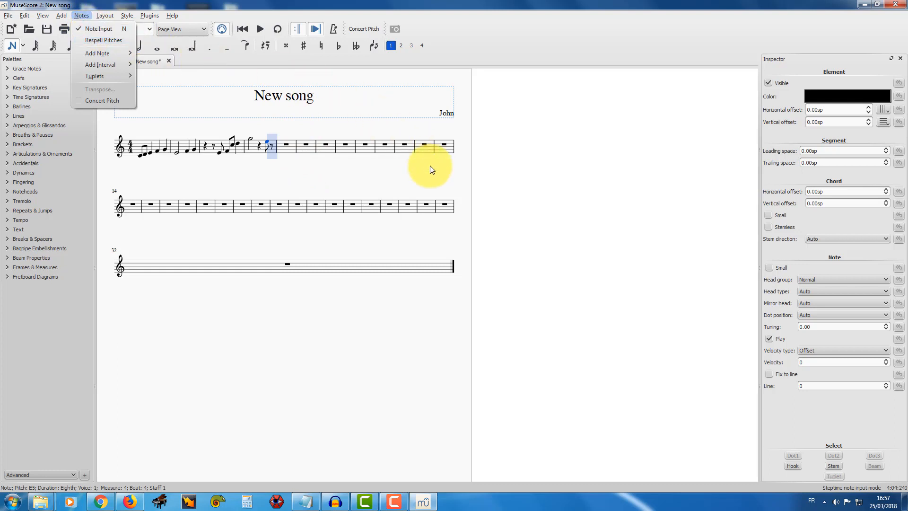
{"action": "left_click", "coordinate": [427, 138]}
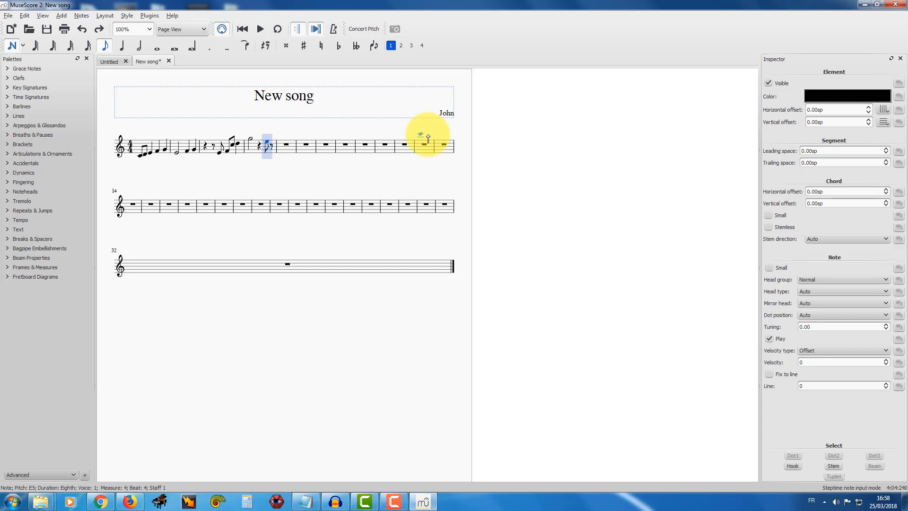
{"action": "key", "text": "Escape"}
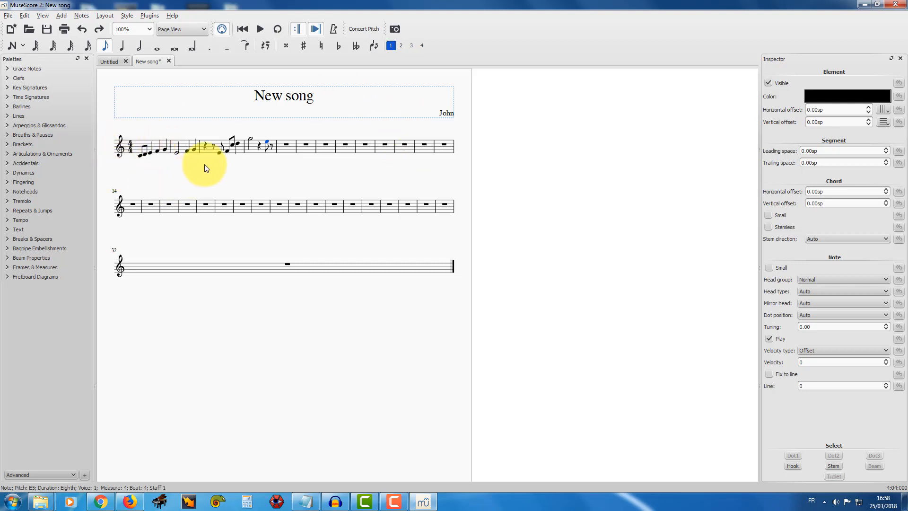
Copy the notes of measures 1 and 2 and paste them starting at measure 5
{"action": "left_click", "coordinate": [287, 150]}
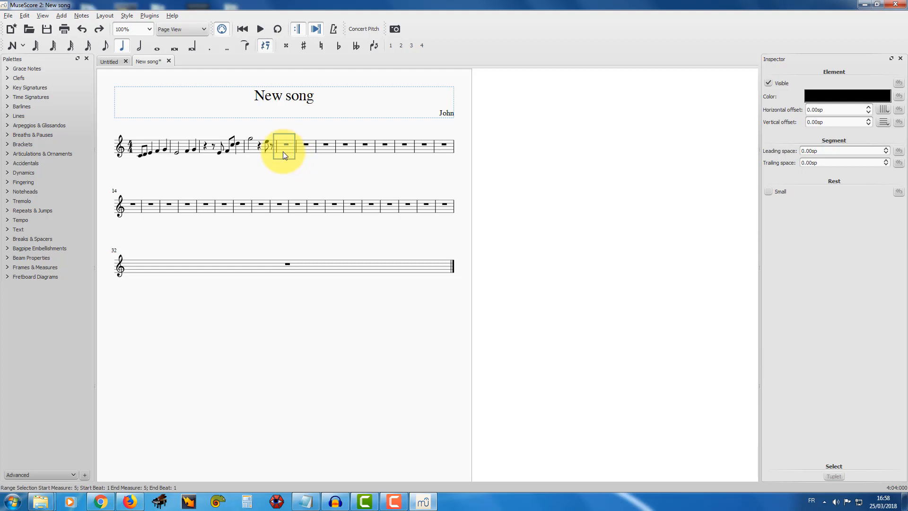
{"action": "left_click_drag", "start_coordinate": [140, 125], "coordinate": [142, 127]}
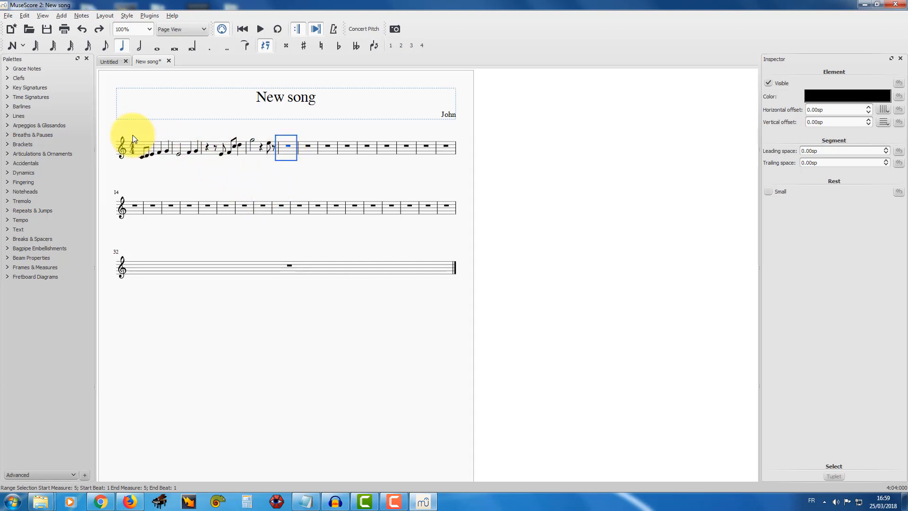
{"action": "mouse_move", "coordinate": [120, 128]}
{"action": "left_mouse_down"}
{"action": "mouse_move", "coordinate": [185, 164]}
{"action": "mouse_move", "coordinate": [121, 128]}
{"action": "left_mouse_up"}
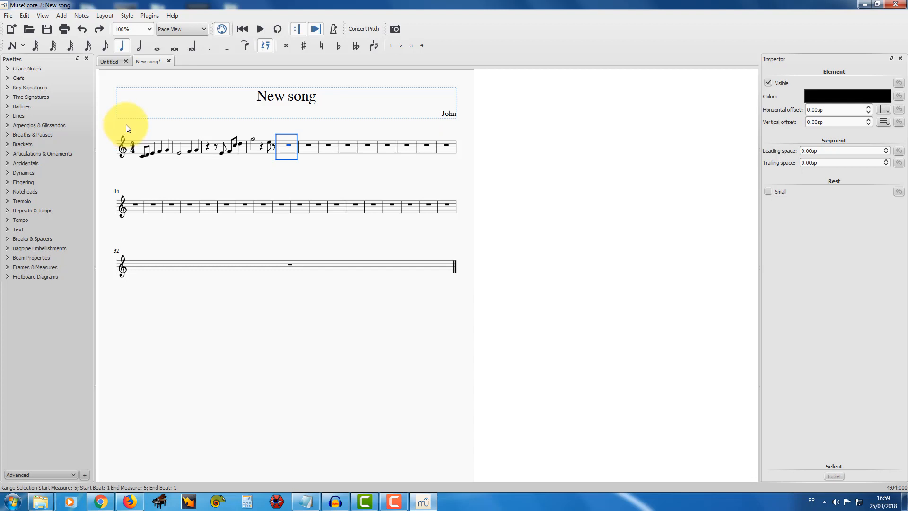
{"action": "left_click_drag", "start_coordinate": [126, 124], "coordinate": [205, 179]}
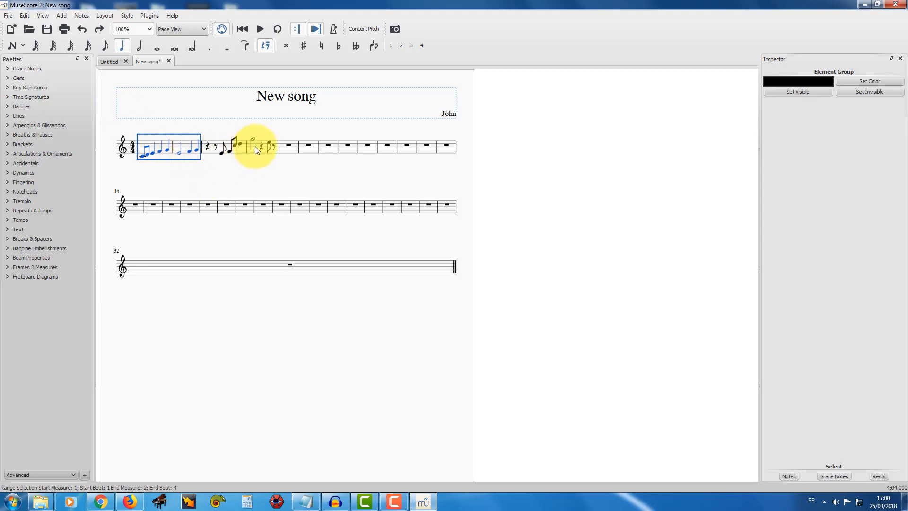
{"action": "left_click", "coordinate": [288, 149]}
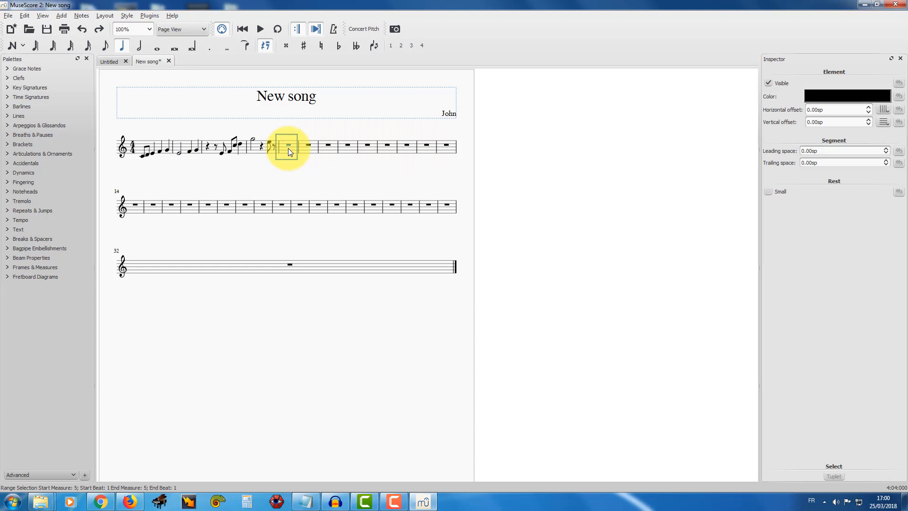
{"action": "key", "text": "ctrl+v"}
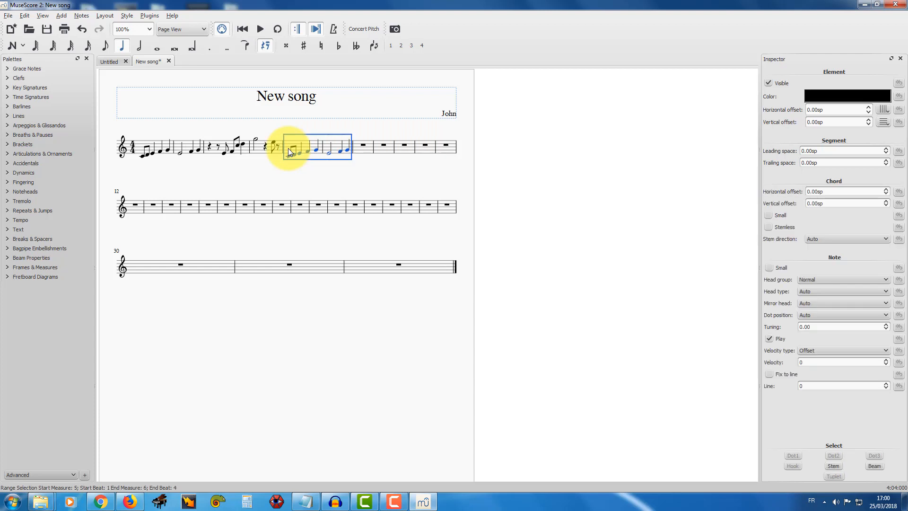
{"action": "left_click", "coordinate": [386, 170]}
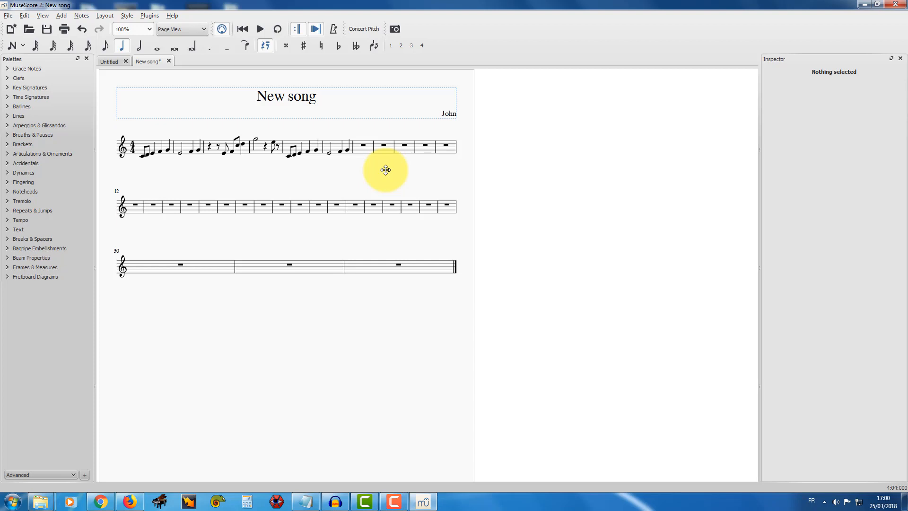
Delete all the empty measures from measure 7 to the end of the score
{"action": "left_click", "coordinate": [364, 152]}
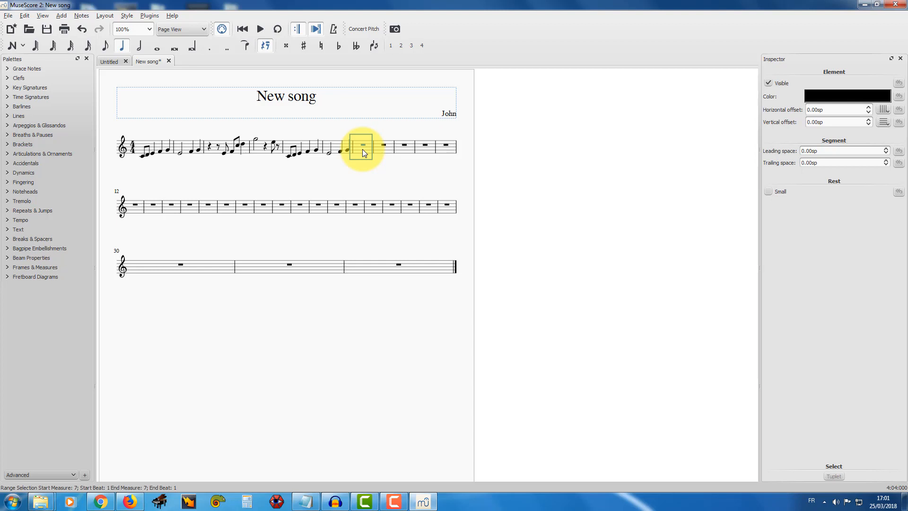
{"action": "left_click", "coordinate": [406, 269], "text": "shift"}
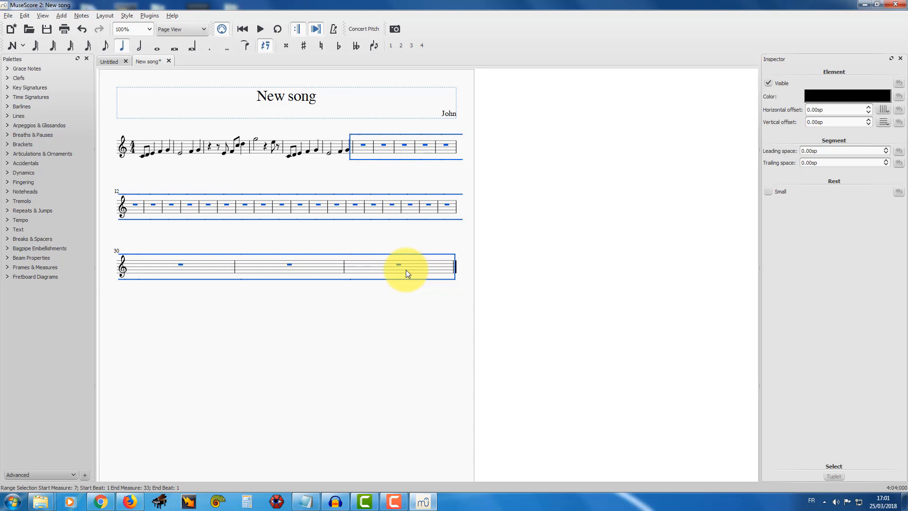
{"action": "key", "text": "ctrl+Delete"}
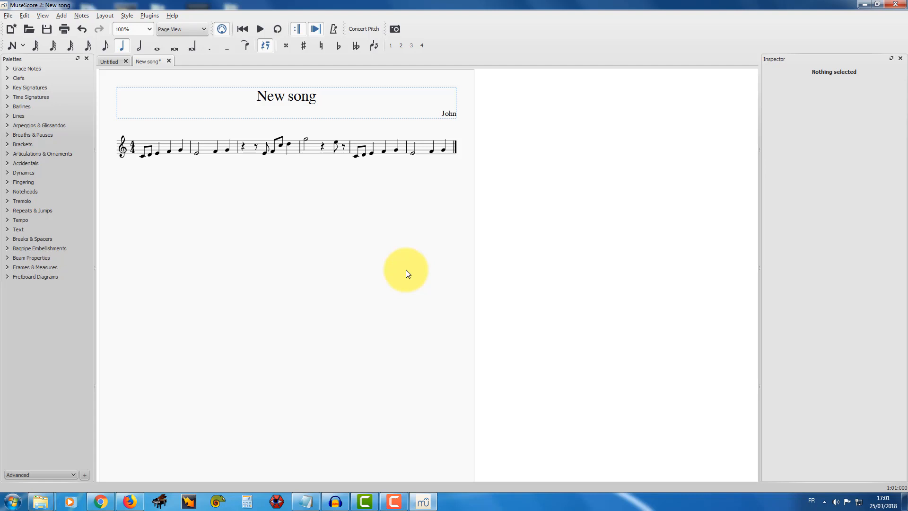
{"action": "key", "text": "6"}
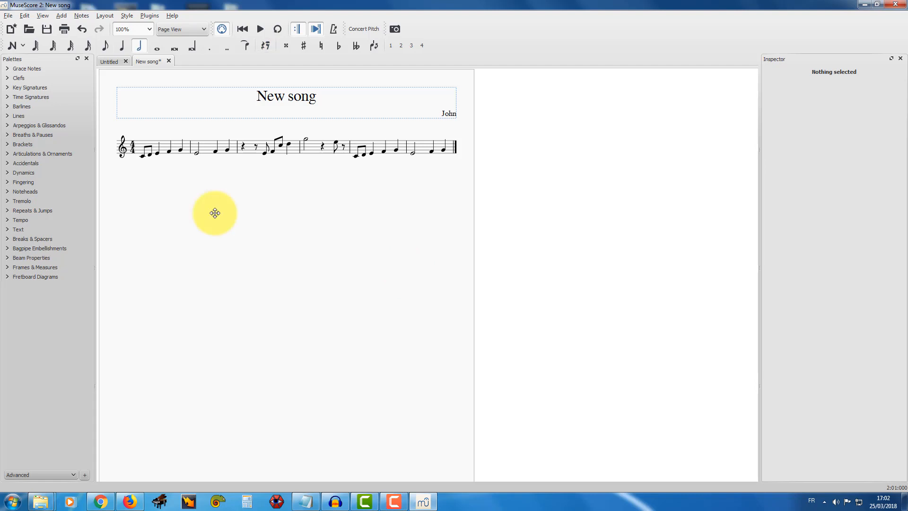
Shift the quarter note F4 in measure 2 up and down by semitones and return it to F4
{"action": "left_click", "coordinate": [216, 151]}
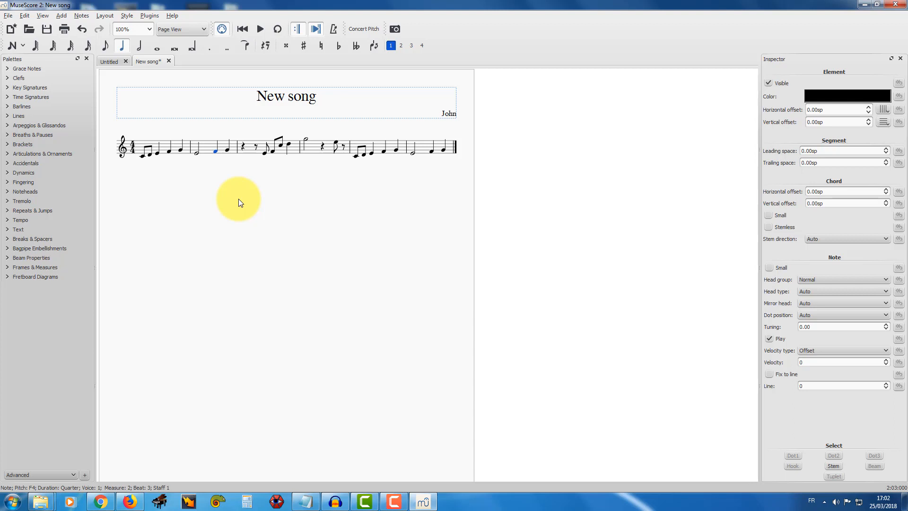
{"action": "key", "text": "Up"}
{"action": "key", "text": "Up"}
{"action": "key", "text": "Down"}
{"action": "key", "text": "Down"}
{"action": "key", "text": "Down"}
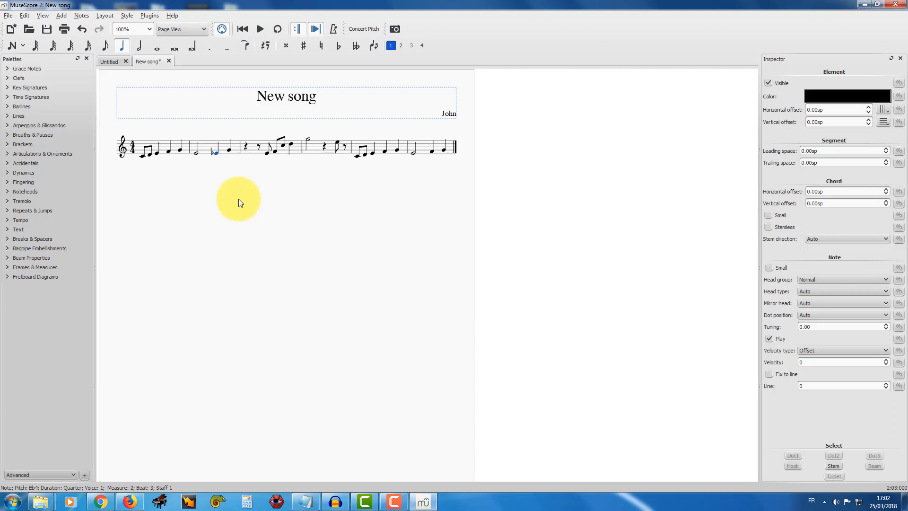
{"action": "key", "text": "Up"}
{"action": "key", "text": "Up"}
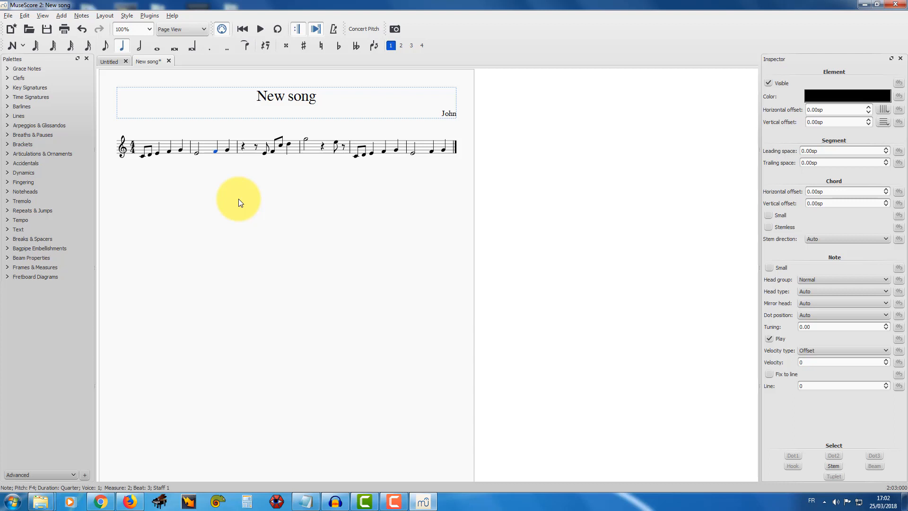
Try octave shifts on the selected quarter note in measure 2 and delete it, leaving a quarter rest
{"action": "key", "text": "ctrl+Up"}
{"action": "key", "text": "ctrl+Down"}
{"action": "key", "text": "ctrl+Down"}
{"action": "key", "text": "ctrl+Up"}
{"action": "key", "text": "Delete"}
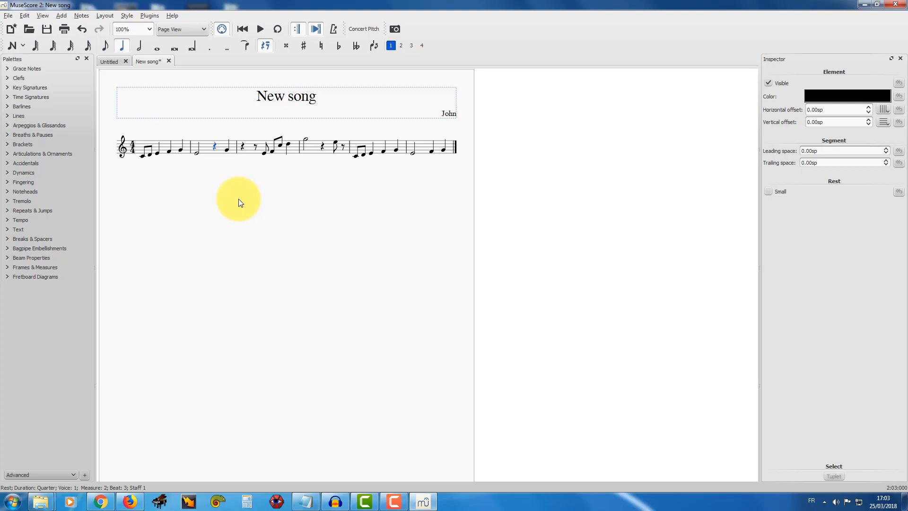
Change the first note of measure 5, the eighth note C4, to a quarter note
{"action": "left_click", "coordinate": [358, 158]}
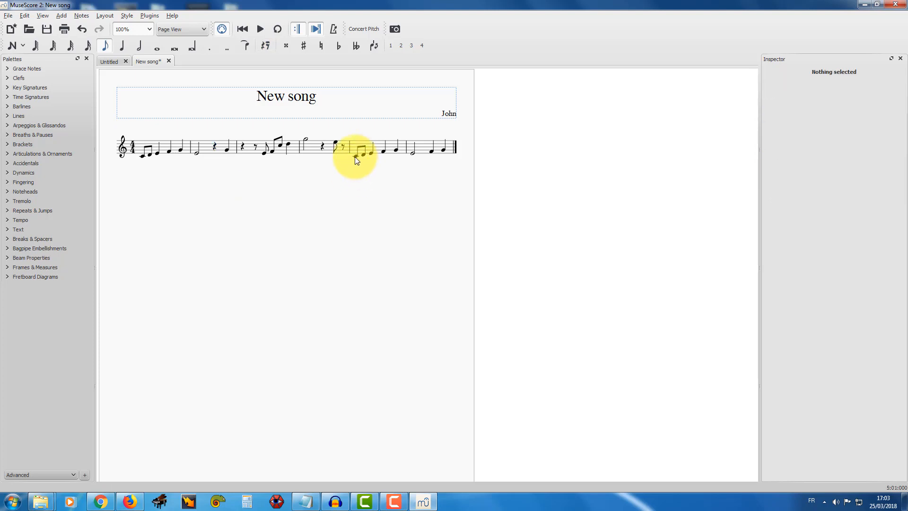
{"action": "left_click", "coordinate": [355, 156]}
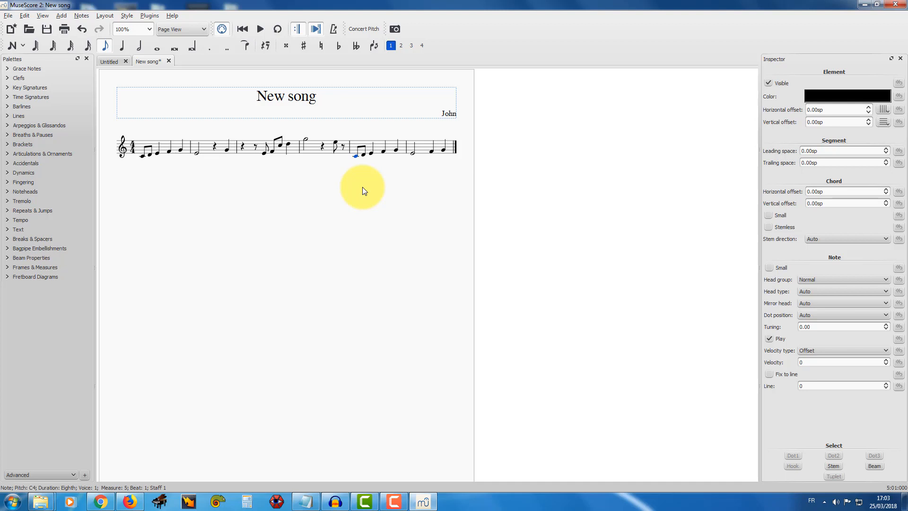
{"action": "key", "text": "5"}
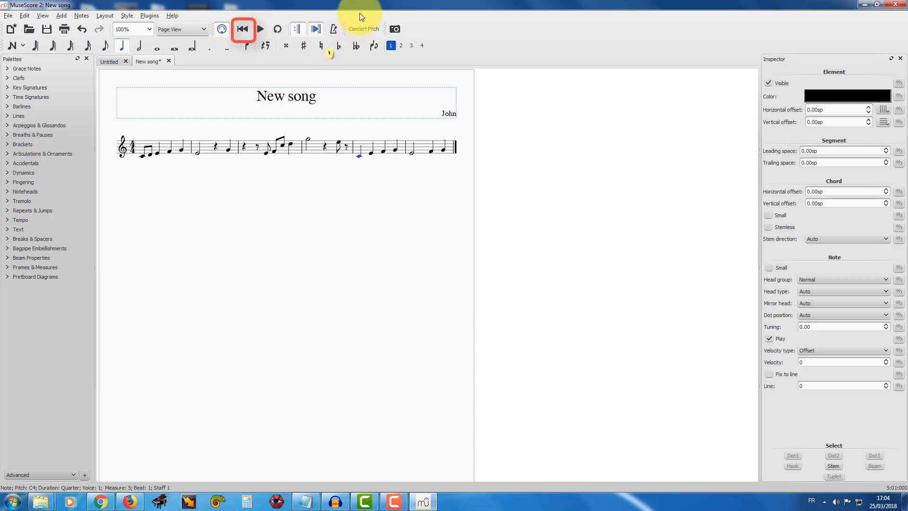
Play back the score and stop it, and play it again from the eighth note E4 in measure 3
{"action": "left_click", "coordinate": [271, 118]}
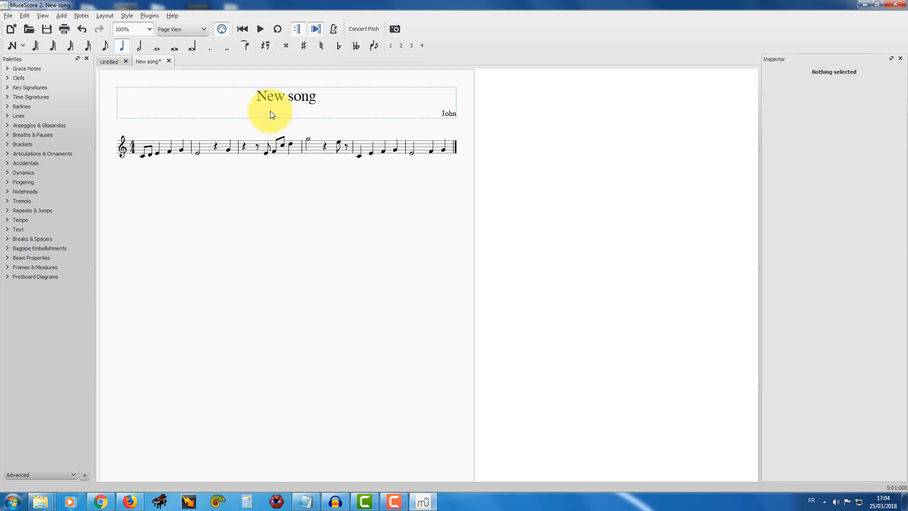
{"action": "left_click", "coordinate": [260, 28]}
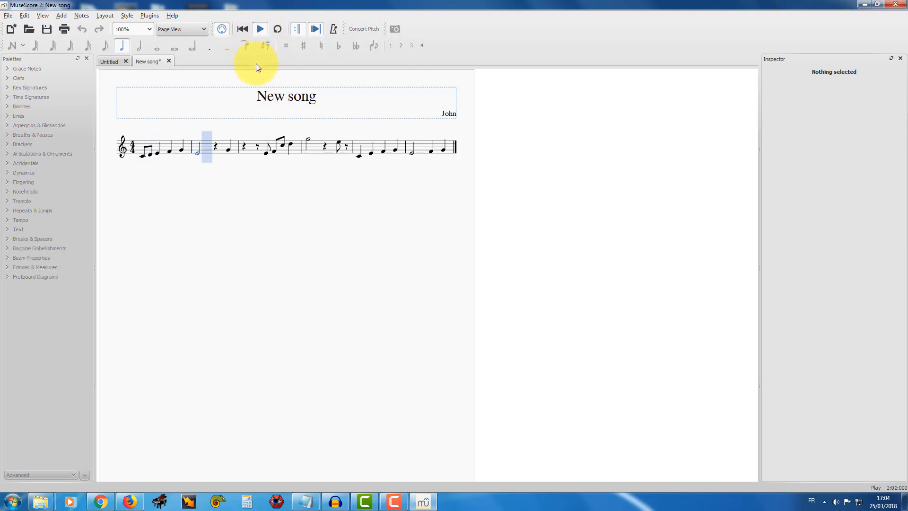
{"action": "left_click", "coordinate": [260, 29]}
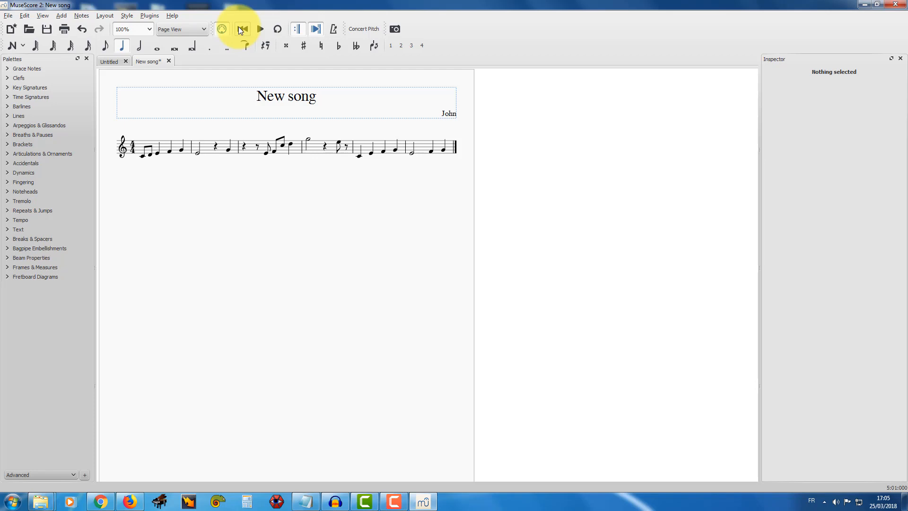
{"action": "left_click", "coordinate": [265, 153]}
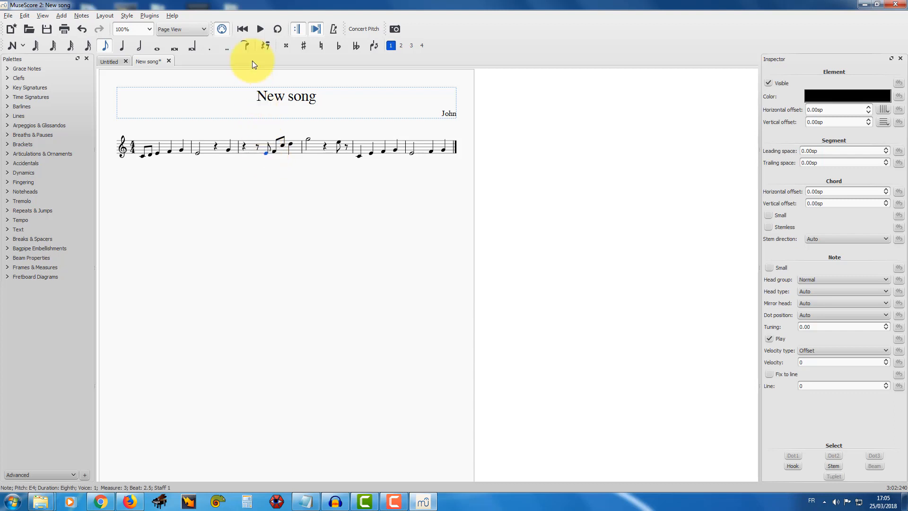
{"action": "left_click", "coordinate": [260, 30]}
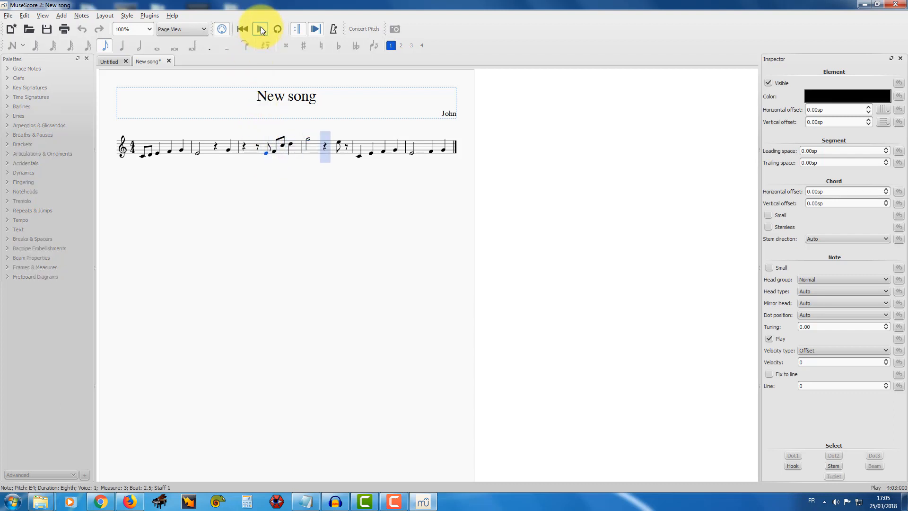
{"action": "left_click", "coordinate": [261, 30]}
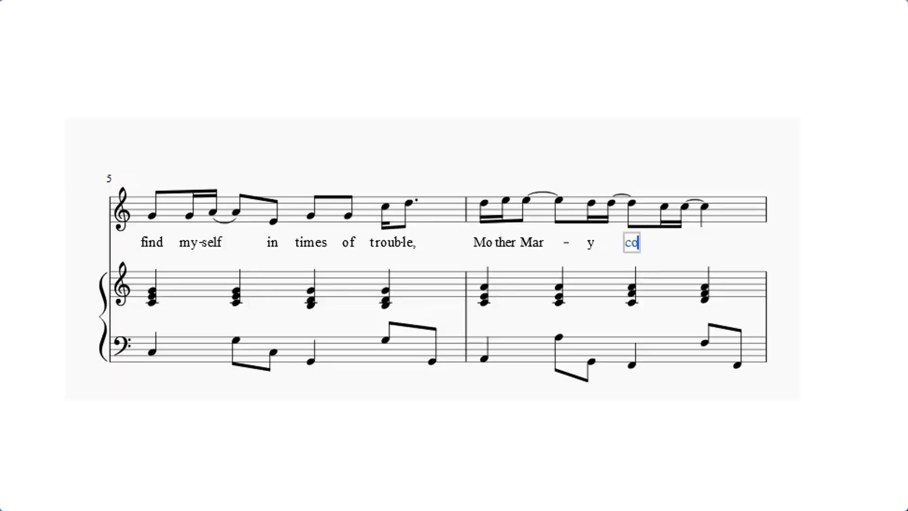
Complete the lyrics "comes to me" under the vocal notes of measure 6
{"action": "type", "text": "mes to me"}
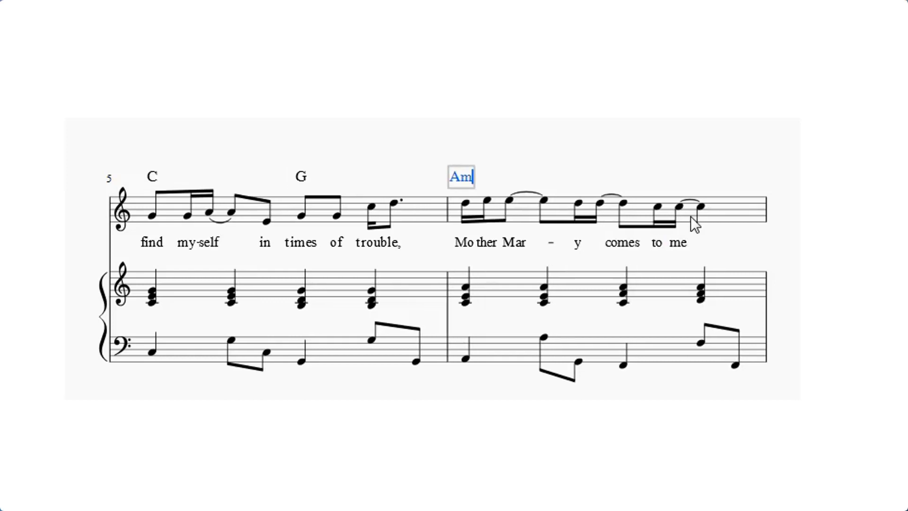